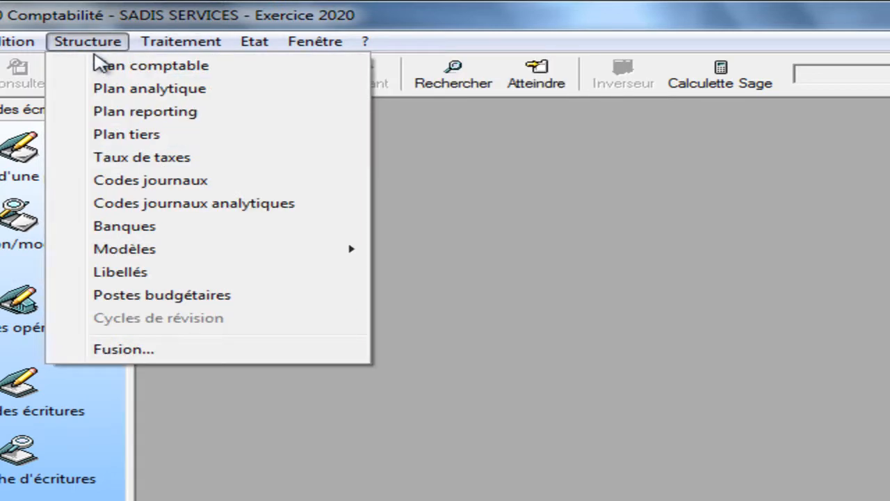
- Open the chart of accounts (Plan comptable) at full size and add a new general account
click(97, 70)
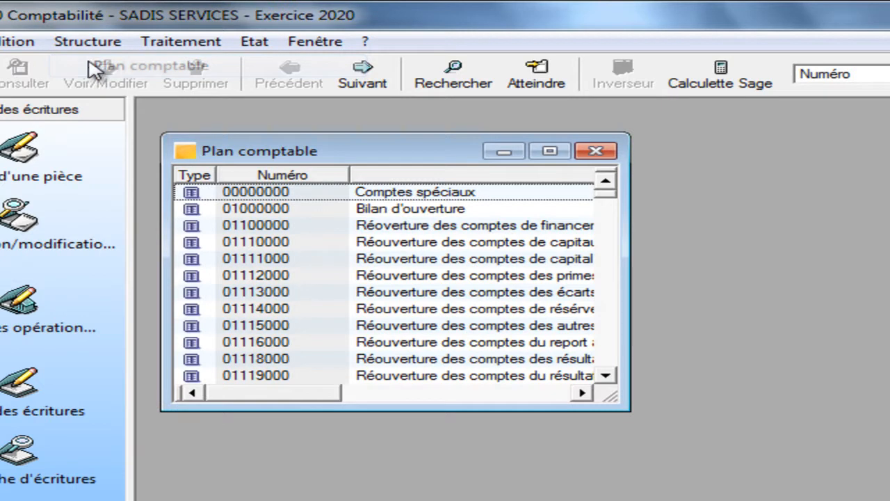
click(559, 149)
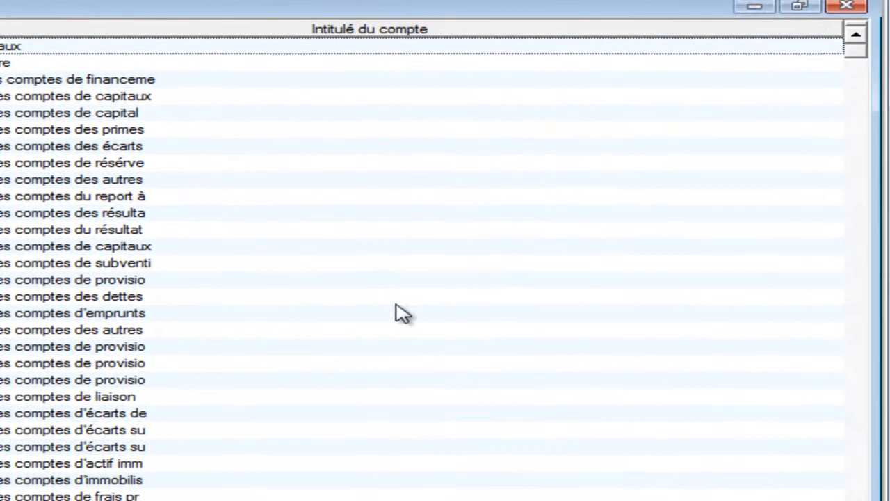
right_click(824, 416)
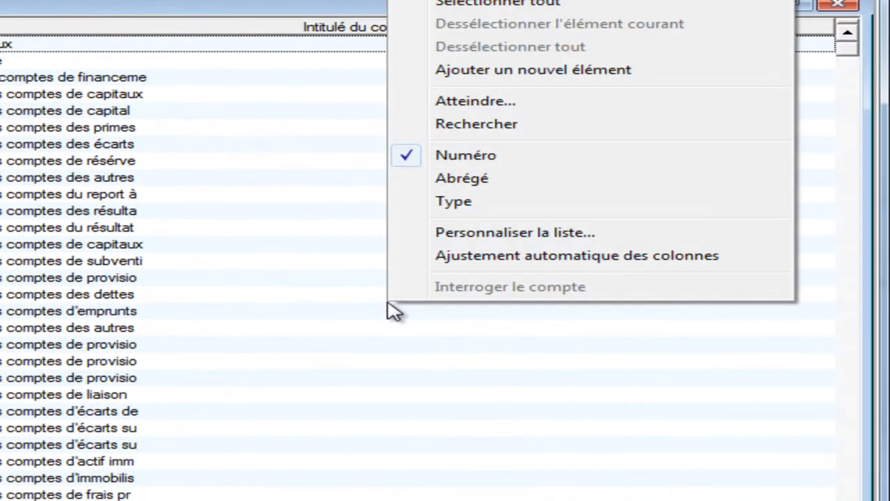
click(569, 71)
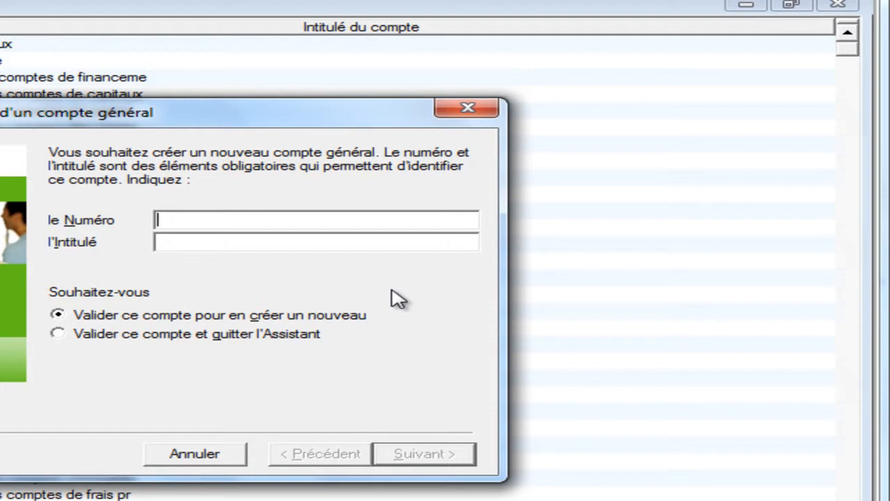
- Create general account 34552020 titled "etat tve récup/charges 20%", keeping the option to create another account
text(34552)
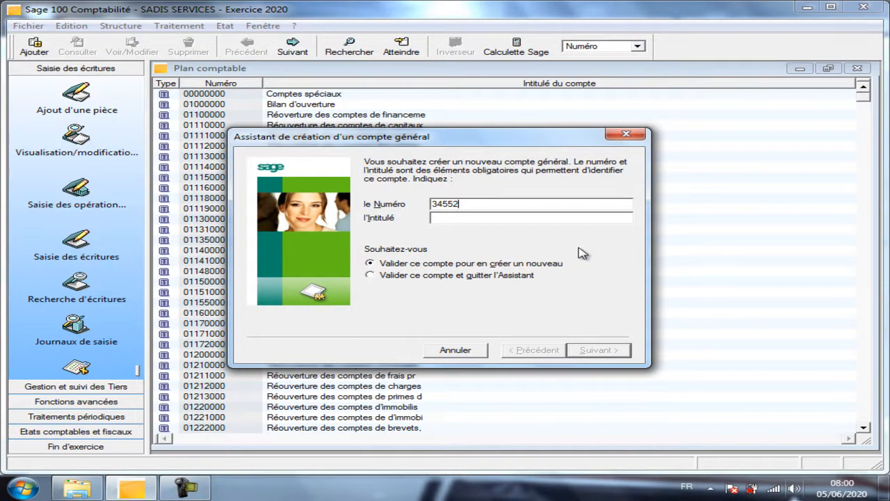
text(020)
key(Tab)
text(etat )
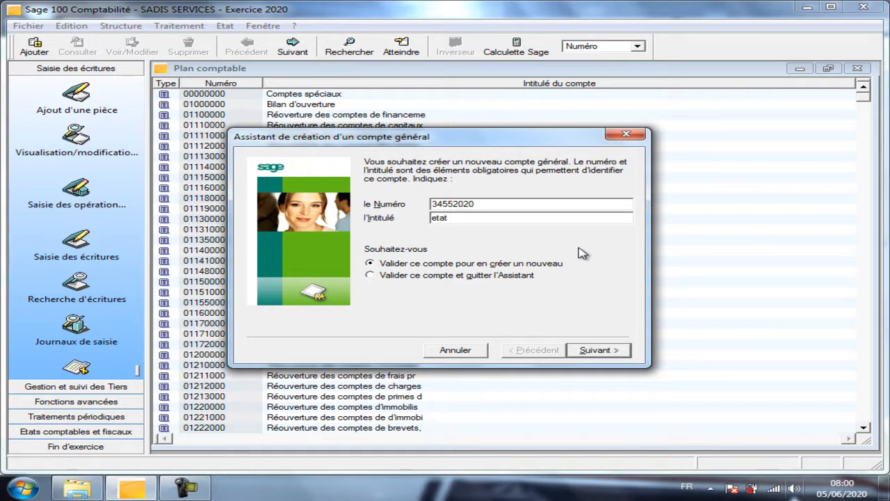
text( tve récup/charges)
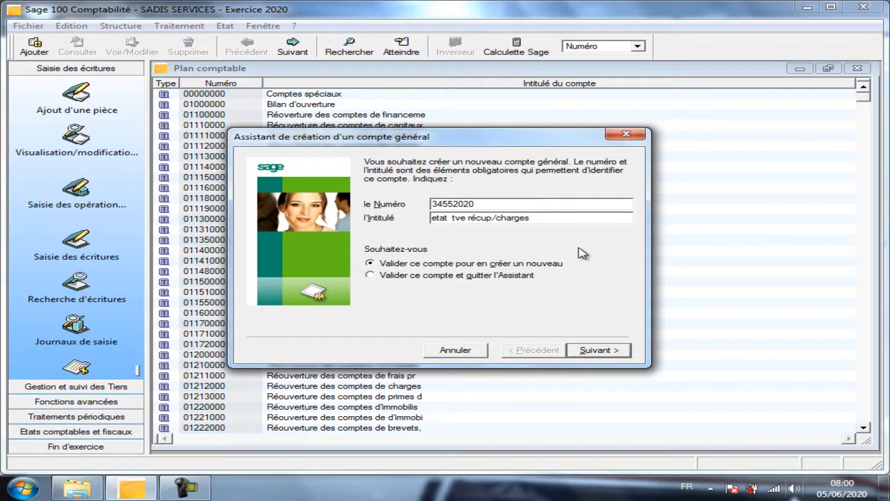
text( 20%)
click(598, 350)
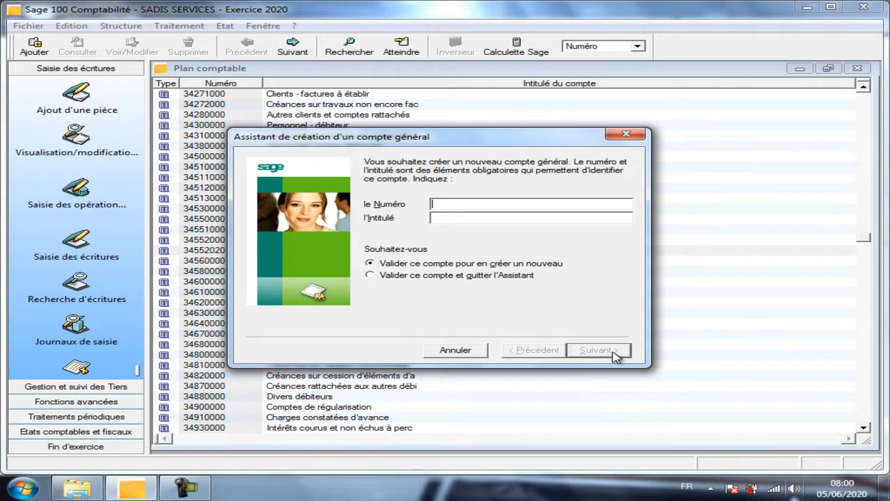
- Create general account 34552014 titled "etat tva récup/ch 14%"
text(34552014)
key(Tab)
text(e)
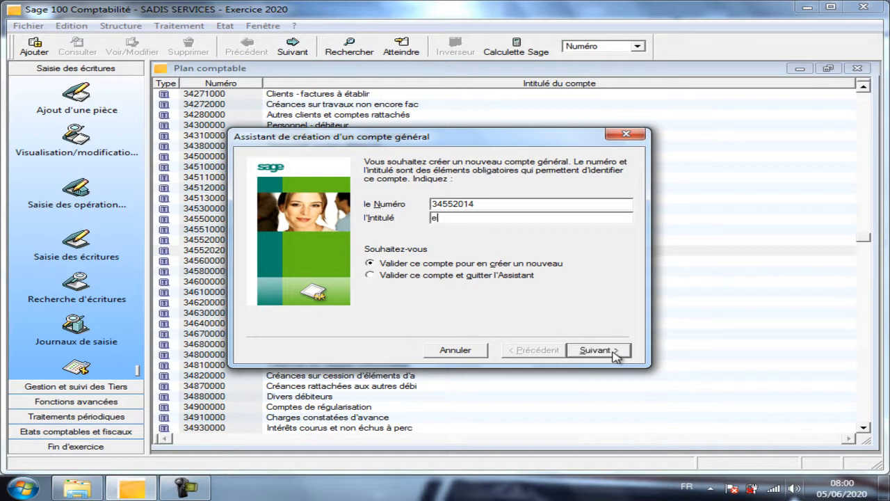
text(tat tva récup/ch)
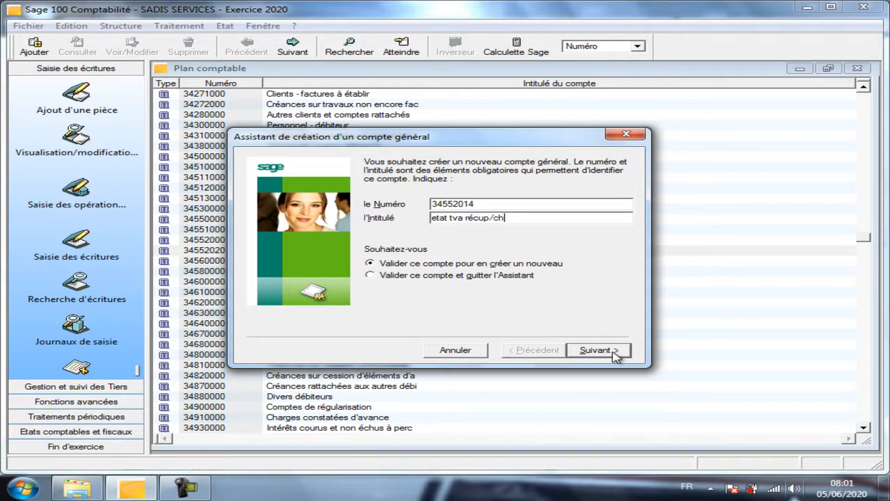
text( 14%)
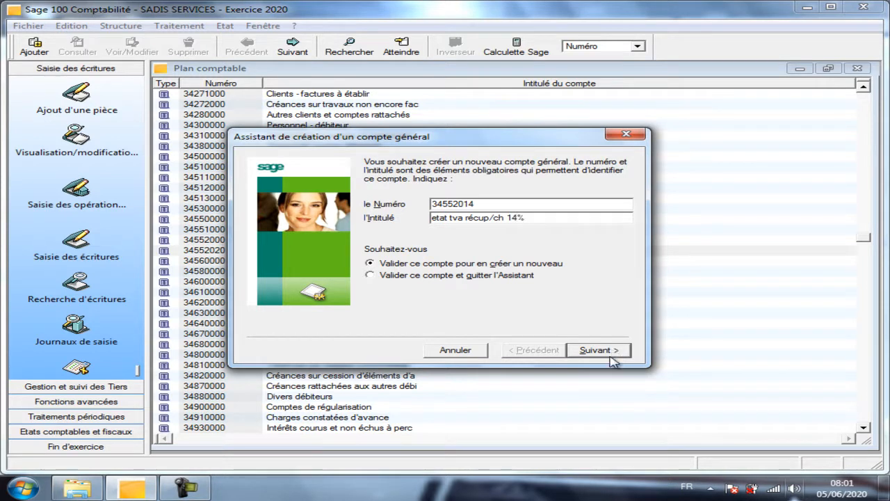
click(610, 350)
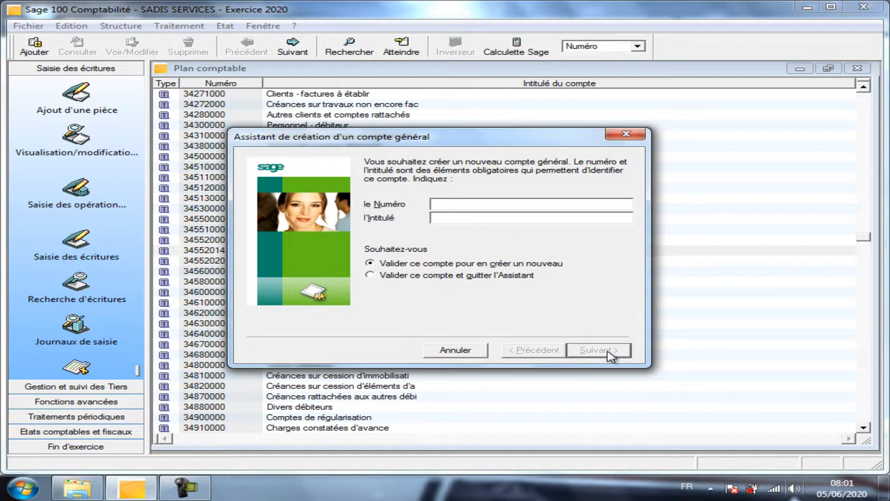
- Create general account 34551020 titled "Etat tva recup/immob 20%"
text(34551020)
key(Tab)
text(E)
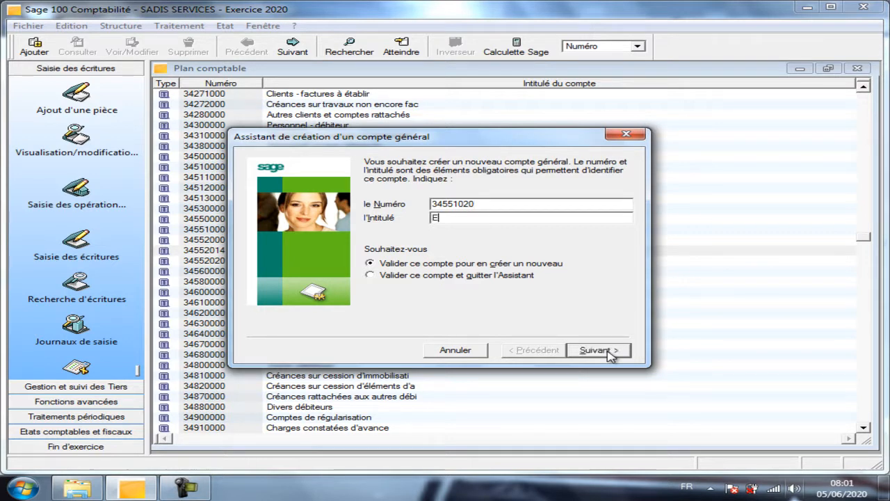
text(tat tva recup)
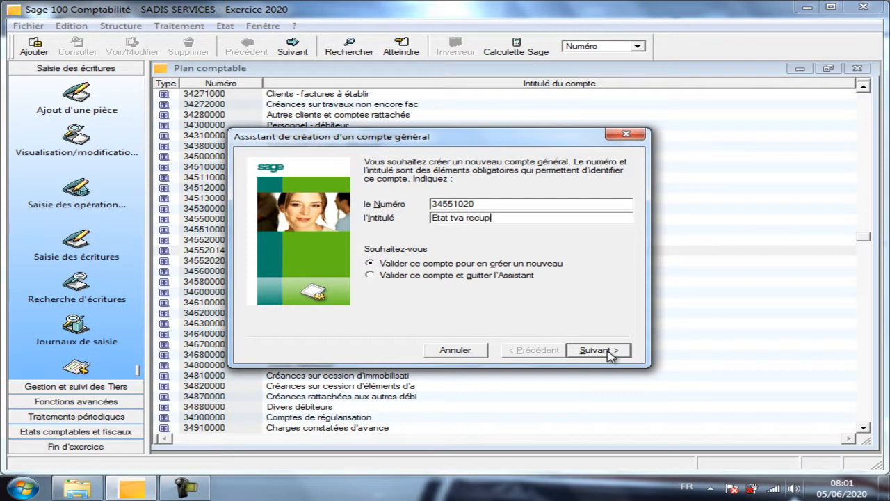
text(/immob 20)
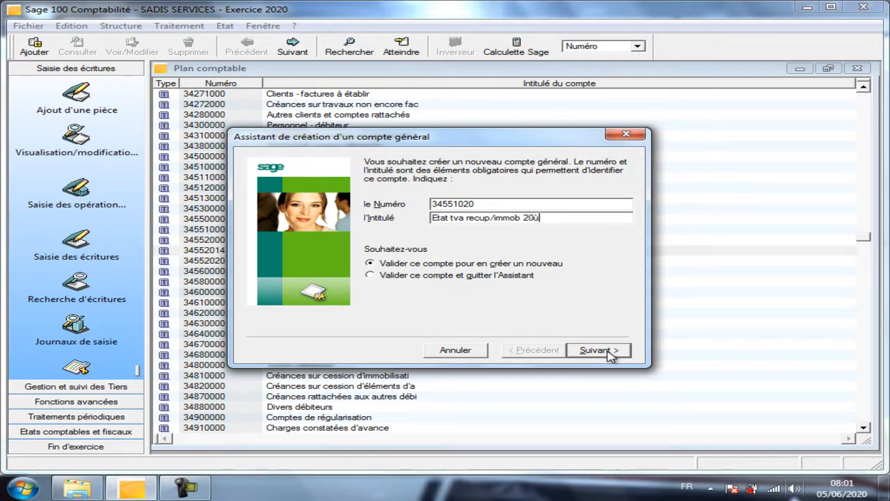
text(%)
click(586, 354)
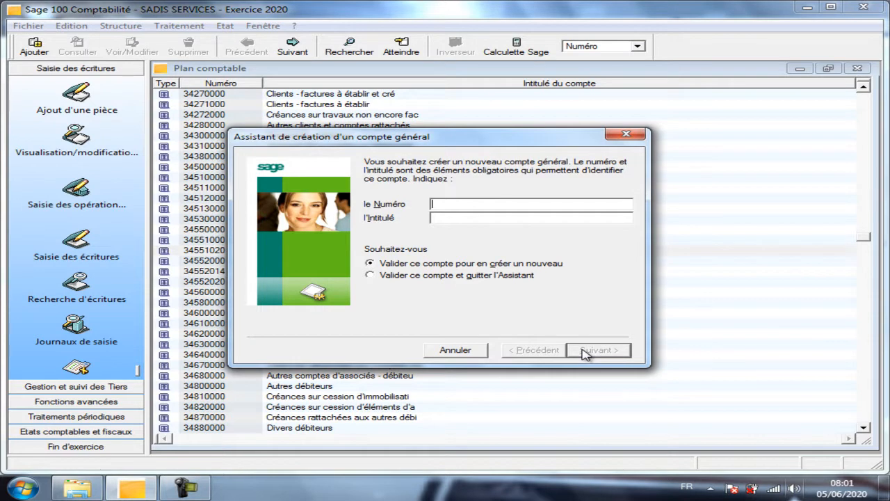
- Create general account 44550020 titled "ETF 20%"
text(44550020)
click(450, 215)
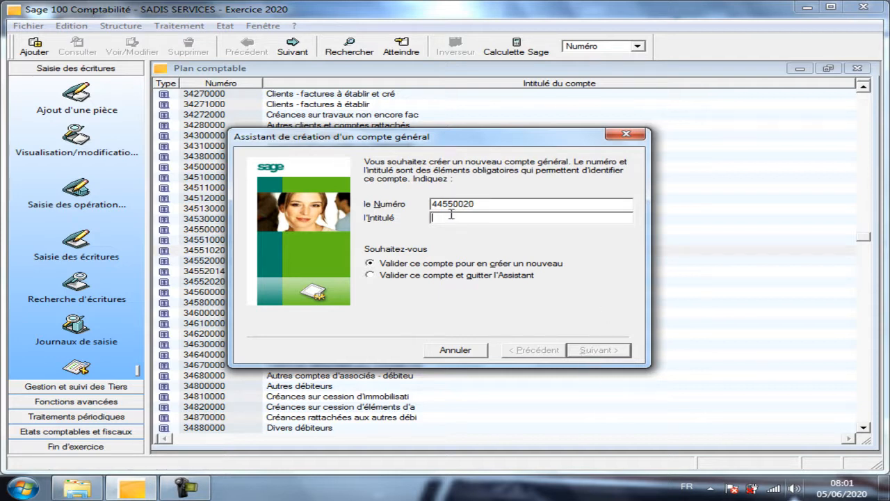
text(ETF.)
key(BackSpace)
text(-20%)
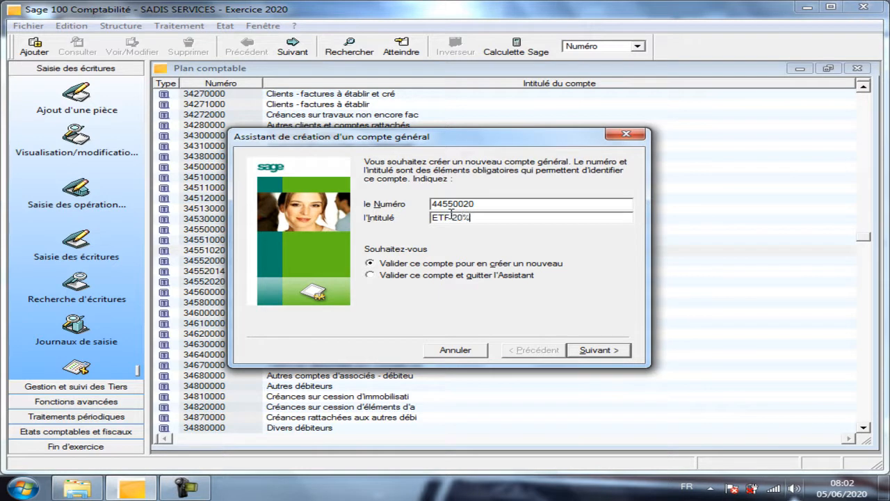
click(604, 349)
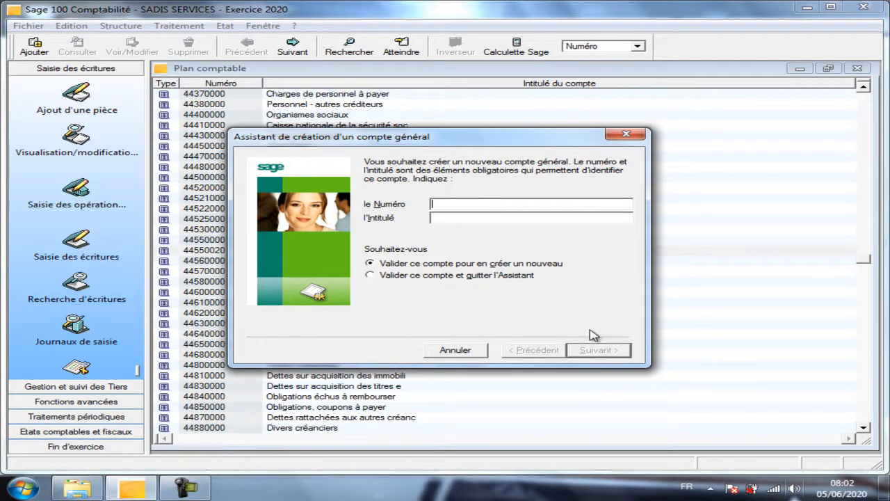
- Create general account 44550014 titled "ETF 14%" and close the account creation assistant
text(44550014)
click(521, 218)
text(ETF)
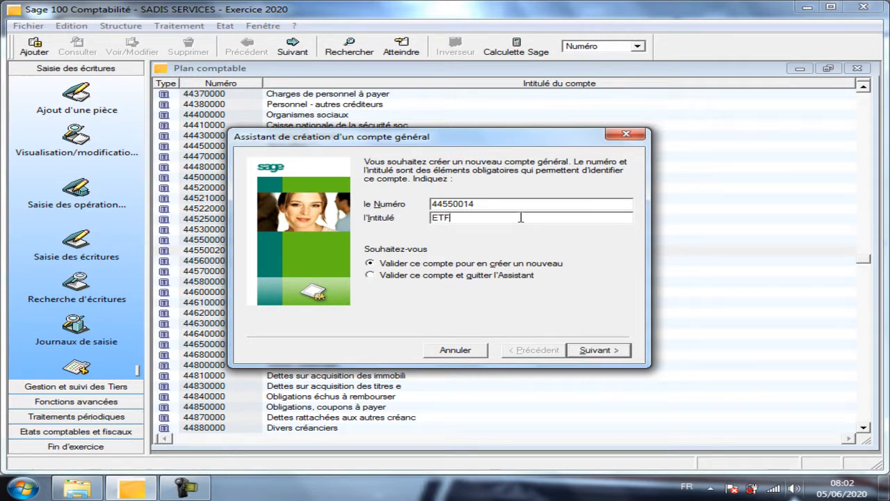
text( 14%)
click(606, 350)
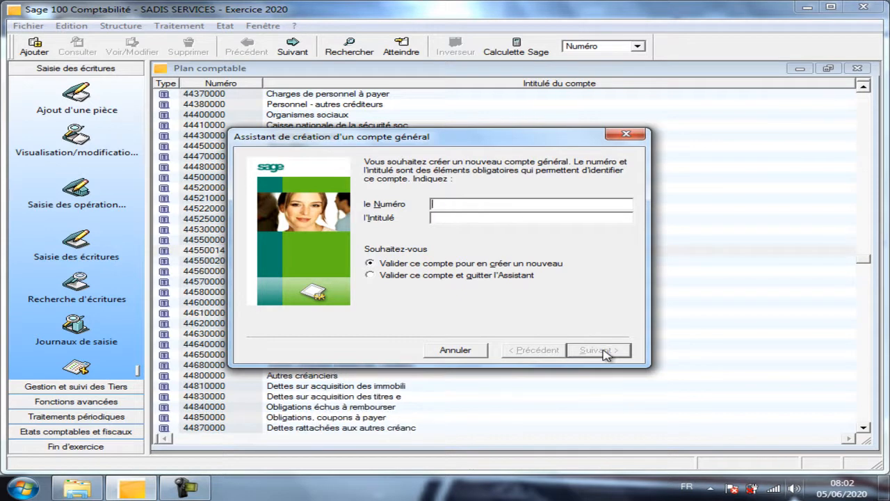
click(626, 134)
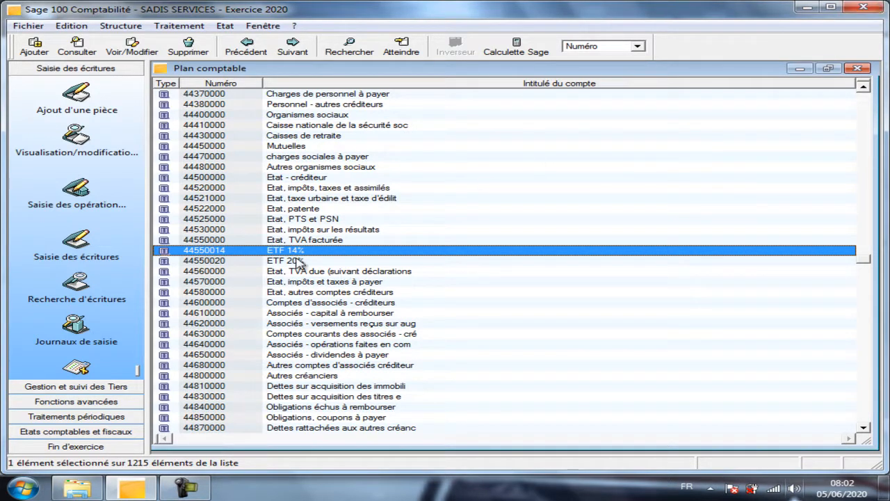
- Check the newly created 4455 and 3455 VAT accounts in the chart of accounts, and close the list
click(305, 262)
scroll(322, 252, up, 4)
scroll(322, 249, up, 16)
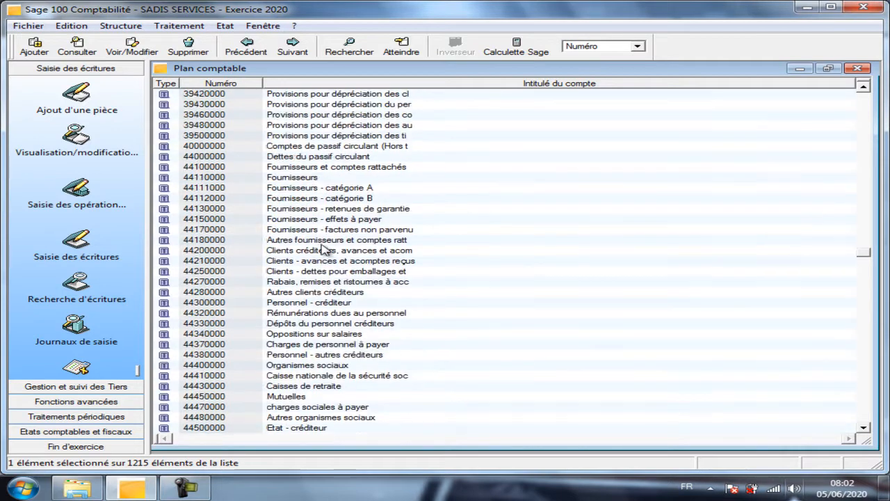
scroll(322, 249, up, 6)
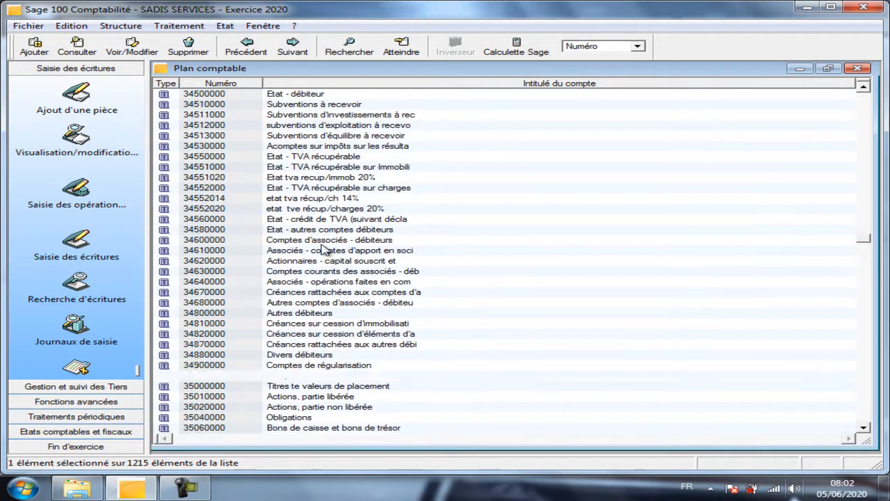
click(363, 178)
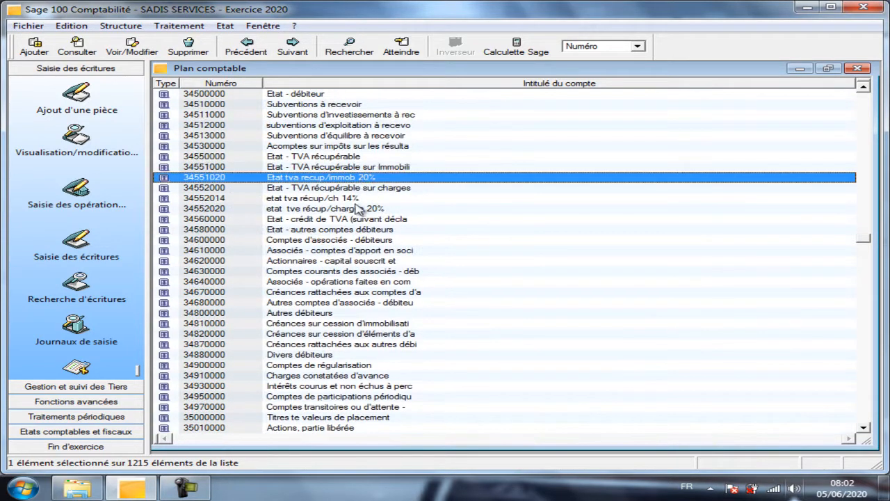
click(351, 199)
click(349, 210)
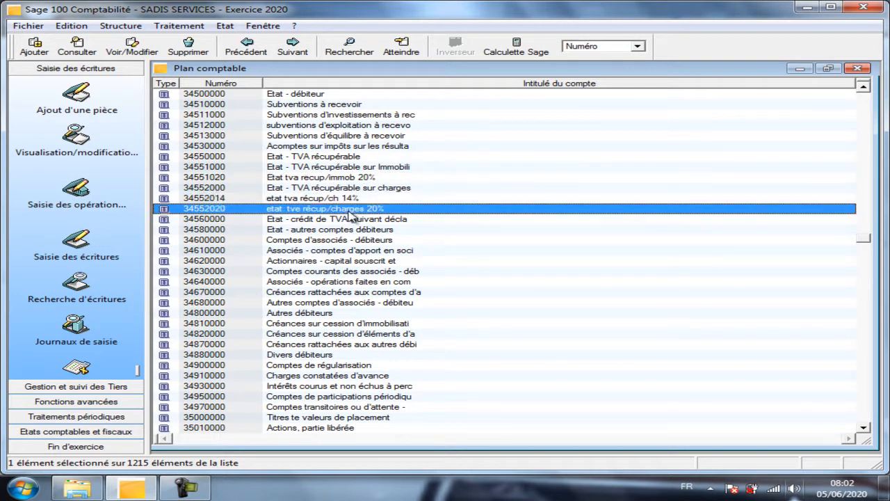
click(857, 69)
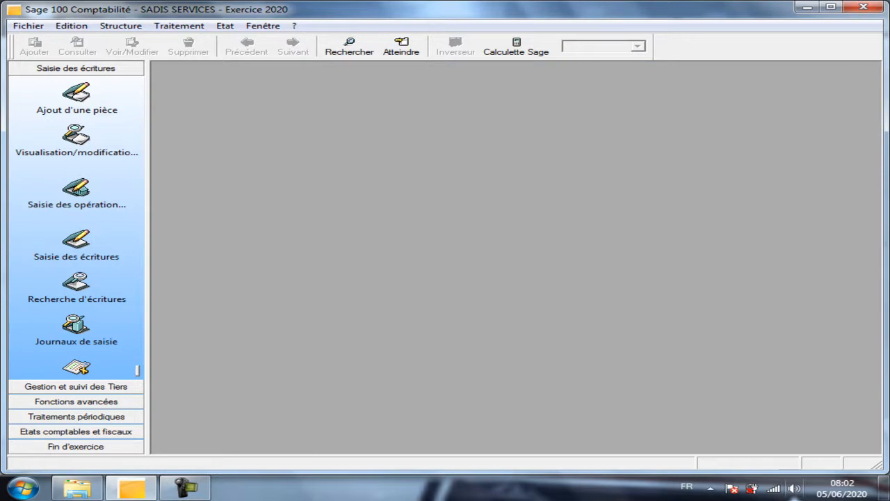
- Open the tax rates list (Taux de taxes) at full size and add a new tax record
click(135, 26)
click(156, 98)
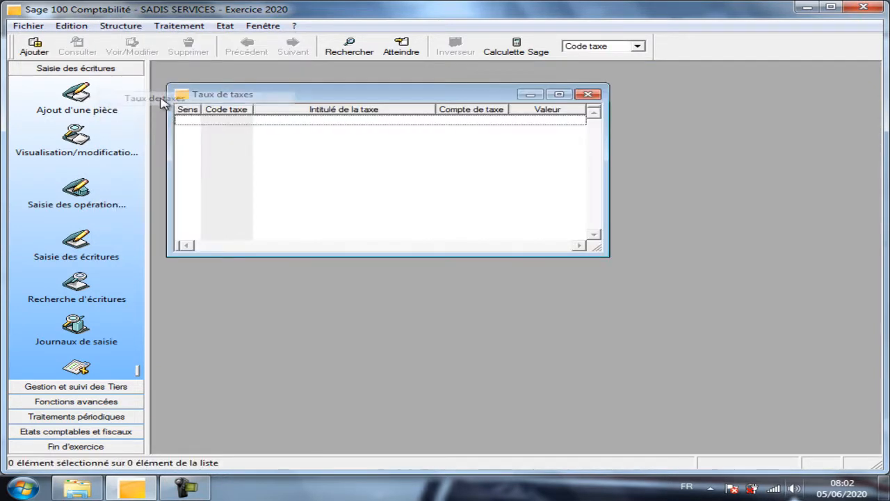
double_click(397, 94)
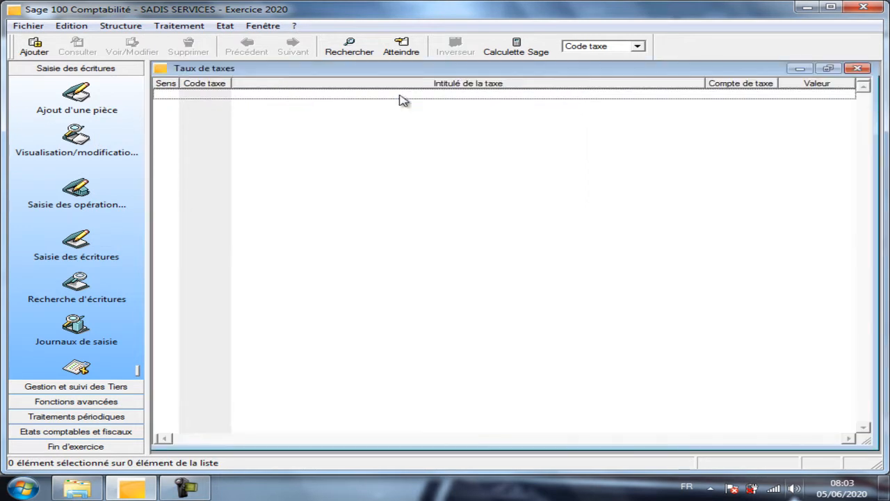
right_click(283, 133)
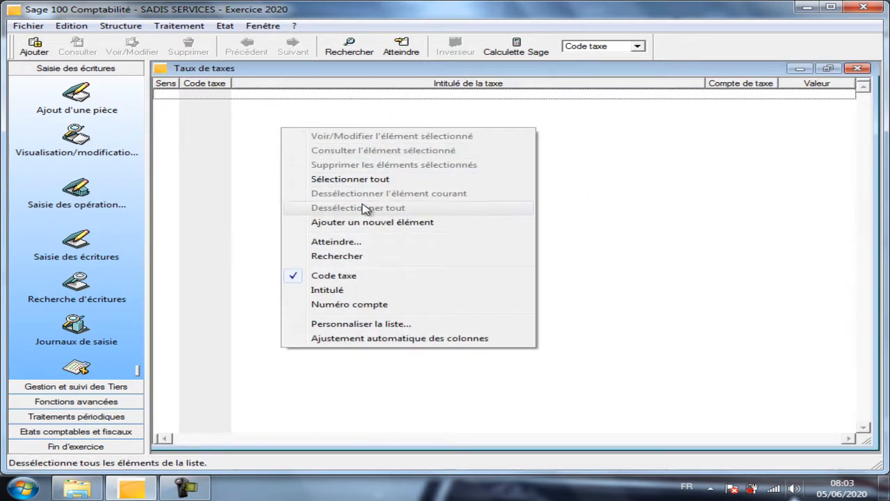
click(376, 222)
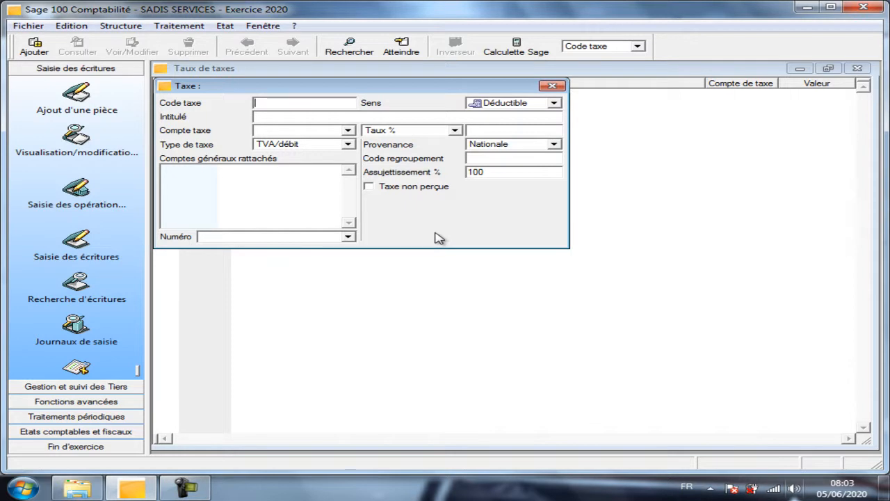
- Give the new tax record the code TVR and the title "tva récupérable/charge 20%"
text(TVR)
click(305, 120)
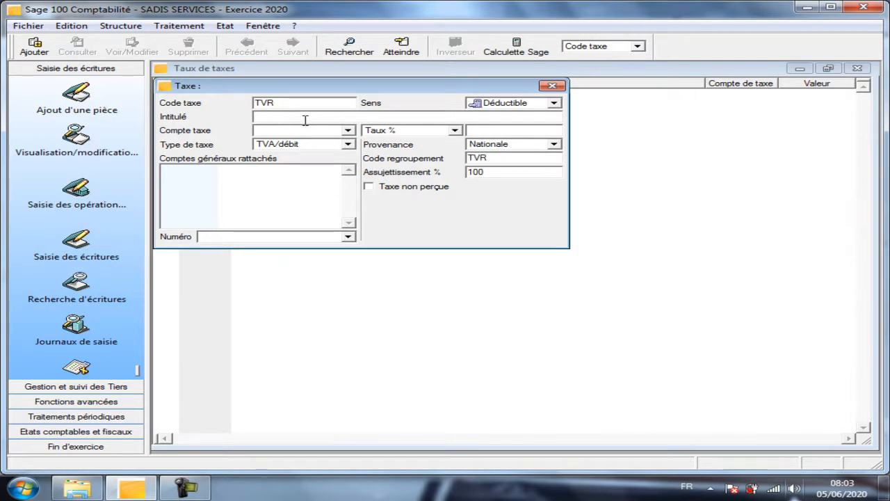
text(tva réc)
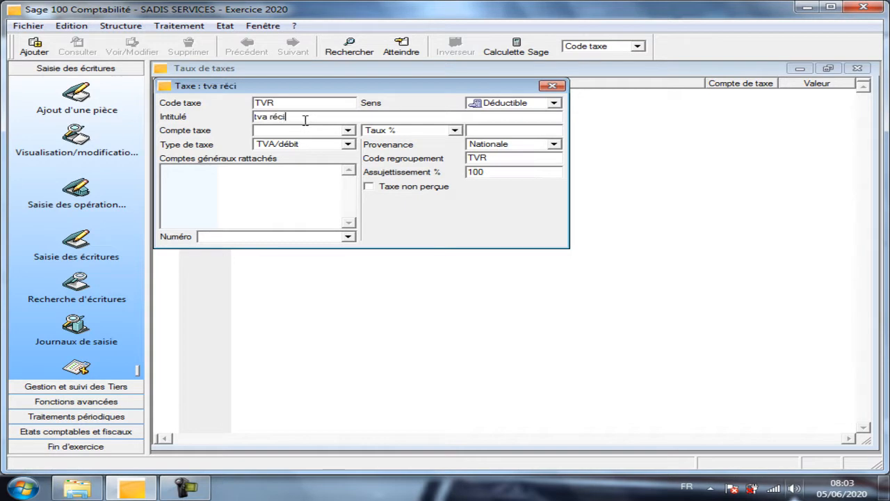
text(upérable/charge)
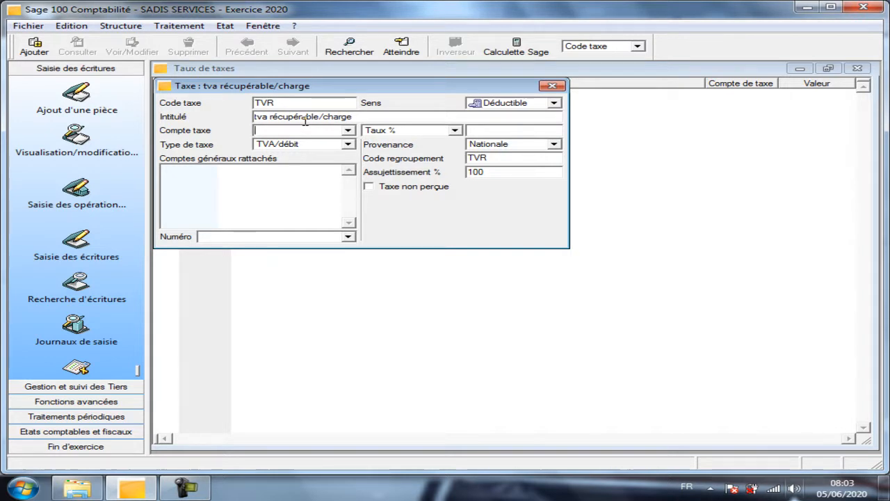
click(364, 117)
text(20)
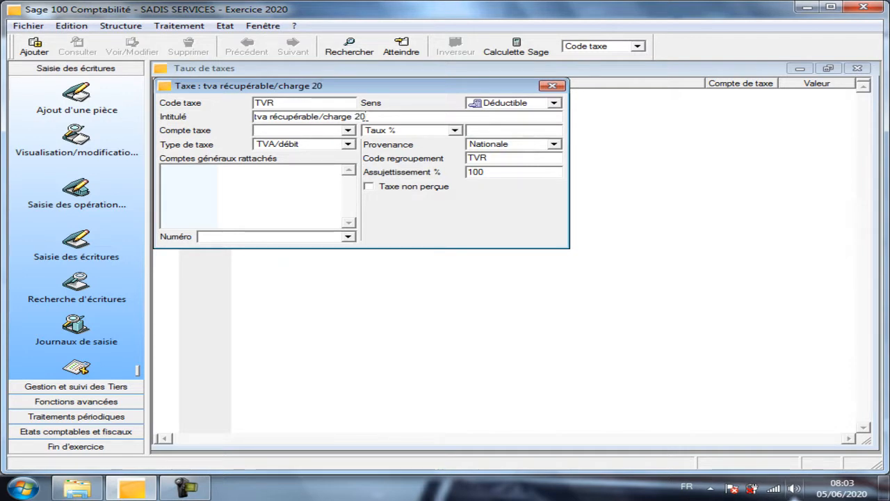
text(%)
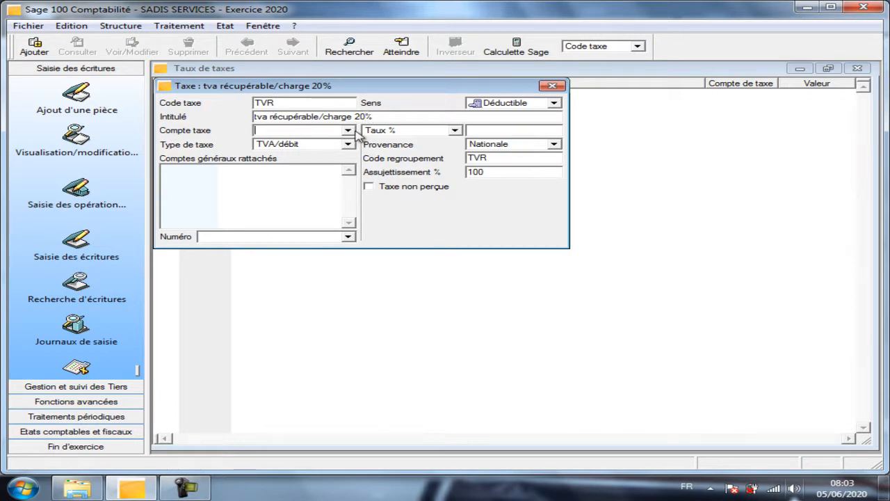
- Assign tax account 34552020 to the TVR tax and set its rate to 20%
click(347, 130)
click(347, 132)
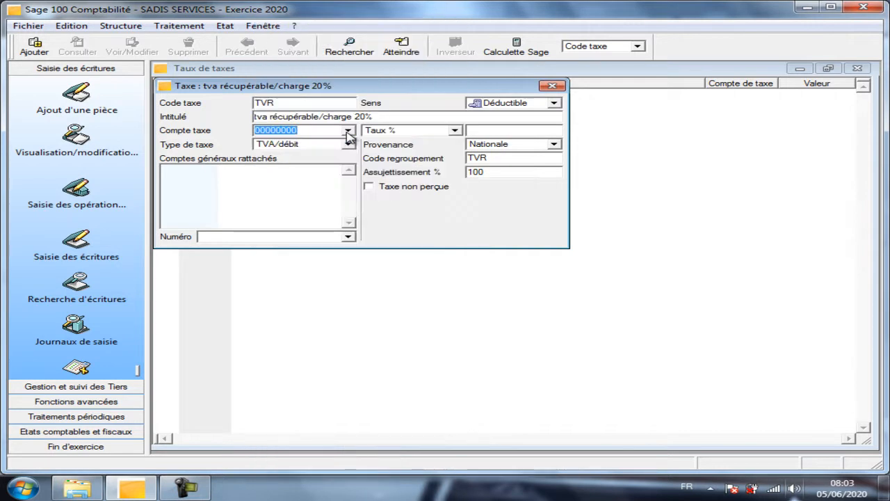
key(BackSpace)
text(3455202020)
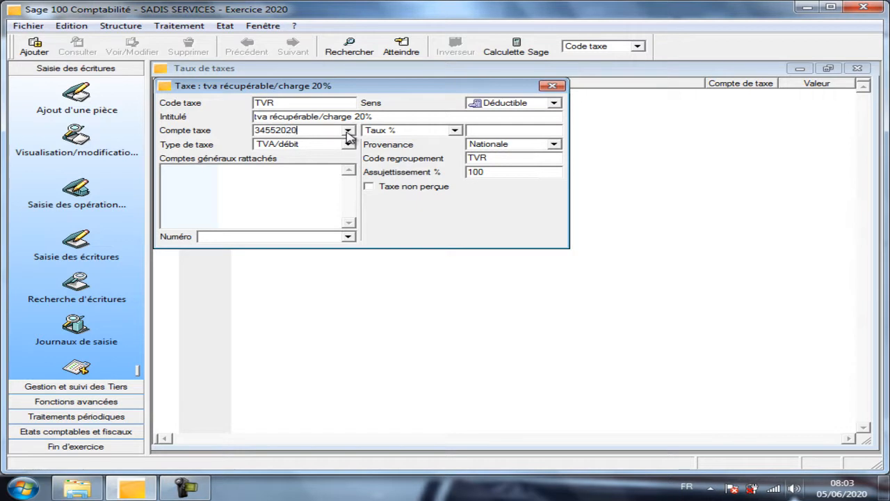
key(Tab)
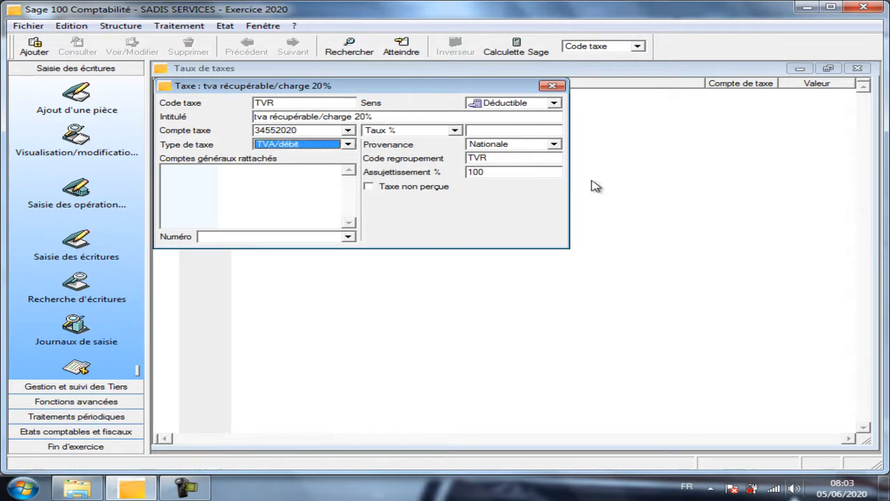
click(499, 128)
text(20)
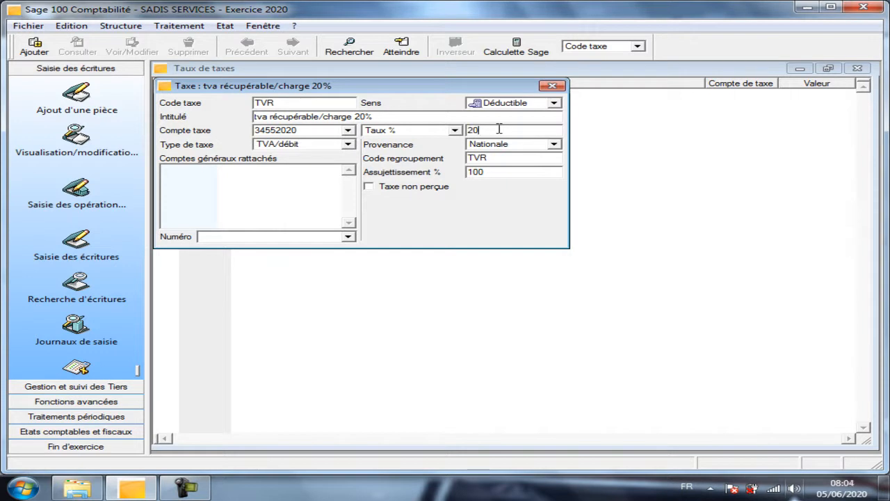
key(Tab)
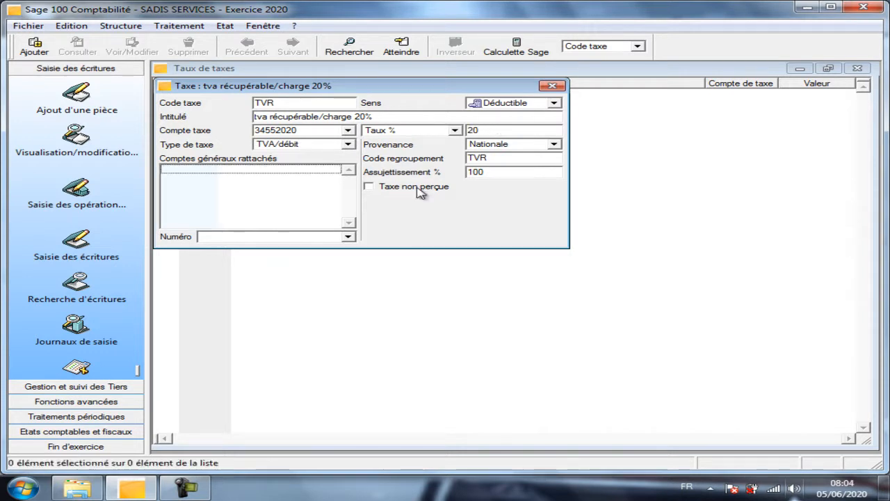
- Review the available tax types for the TVR record, keeping TVA/débit
click(348, 144)
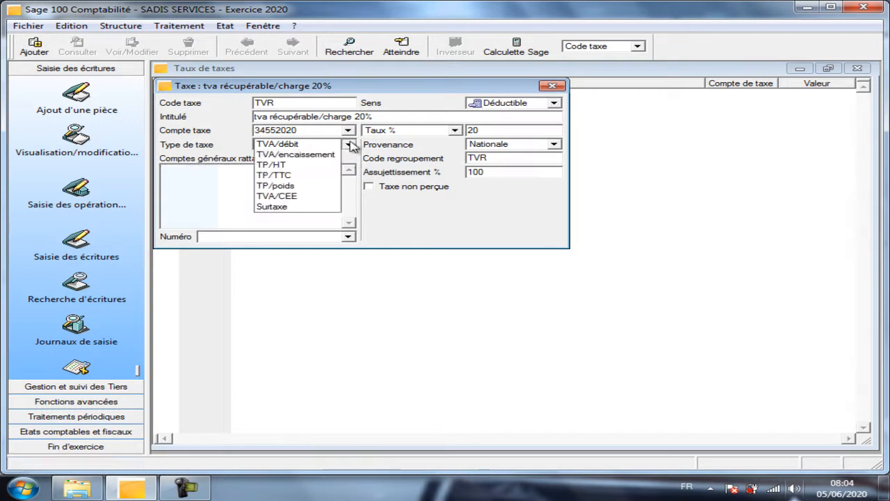
click(348, 144)
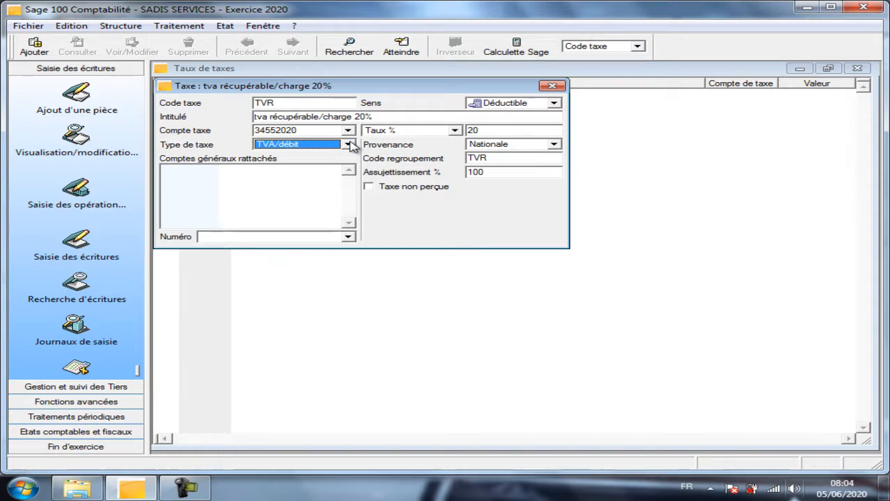
click(347, 144)
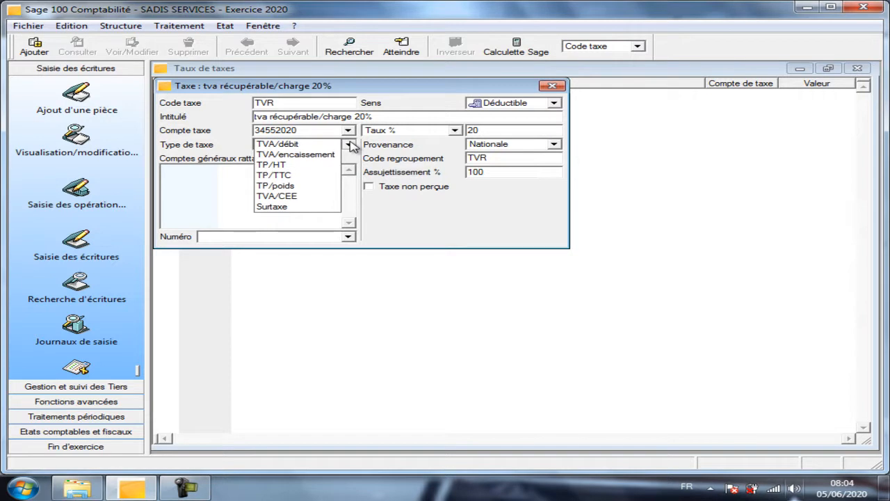
click(350, 145)
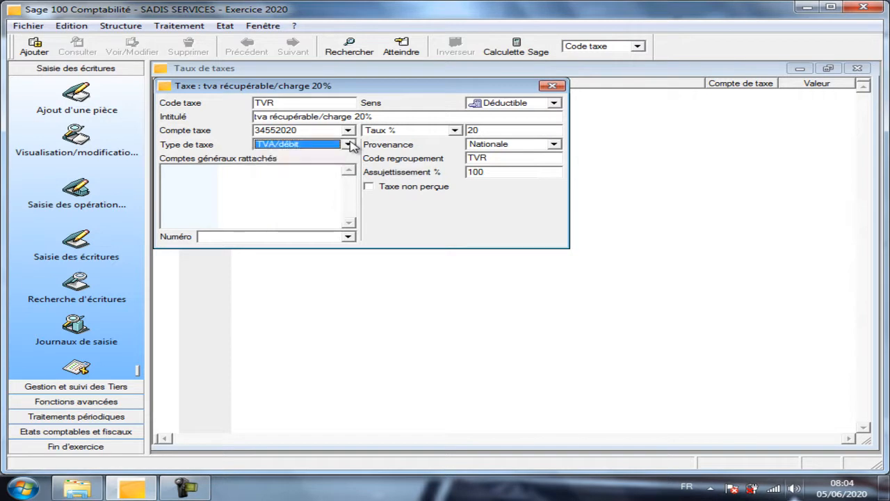
key(Tab)
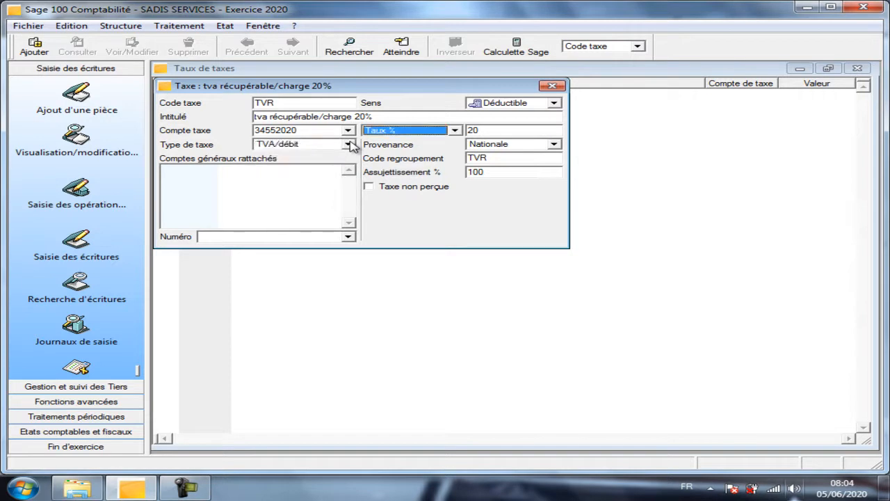
- Attach general account 61110000 to the TVR tax
click(313, 202)
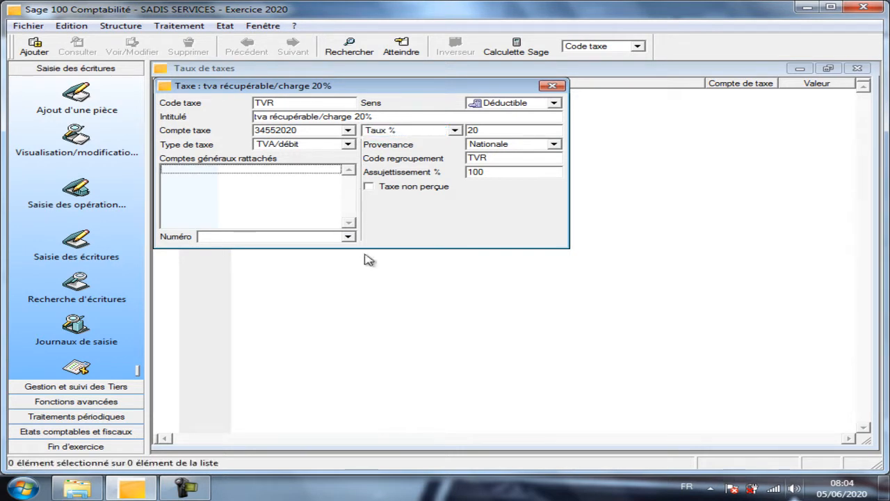
click(288, 238)
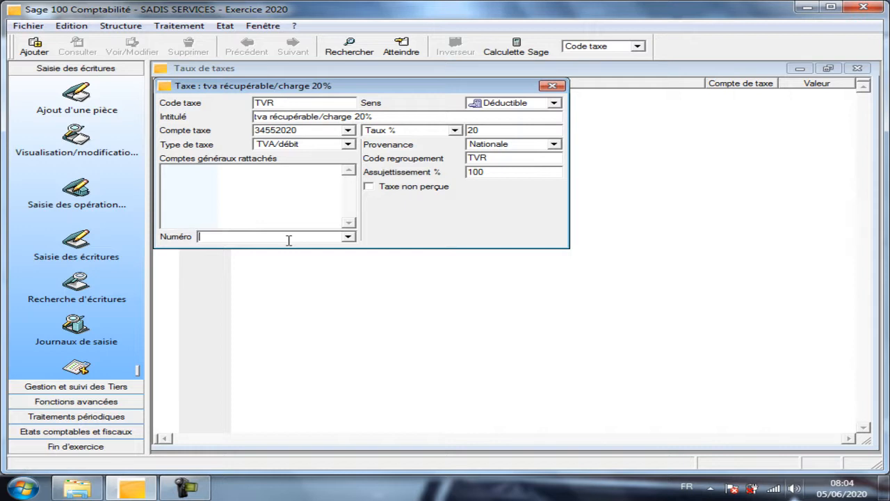
click(347, 236)
click(347, 237)
text(61110000)
key(Return)
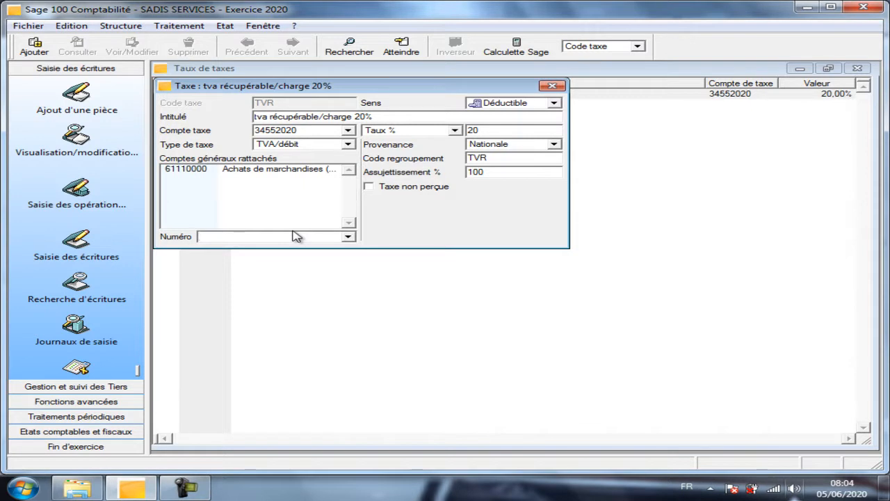
- Attach general account 61210000 to the TVR tax, declining the bulk integration of accounts, and close the record
text(6121000)
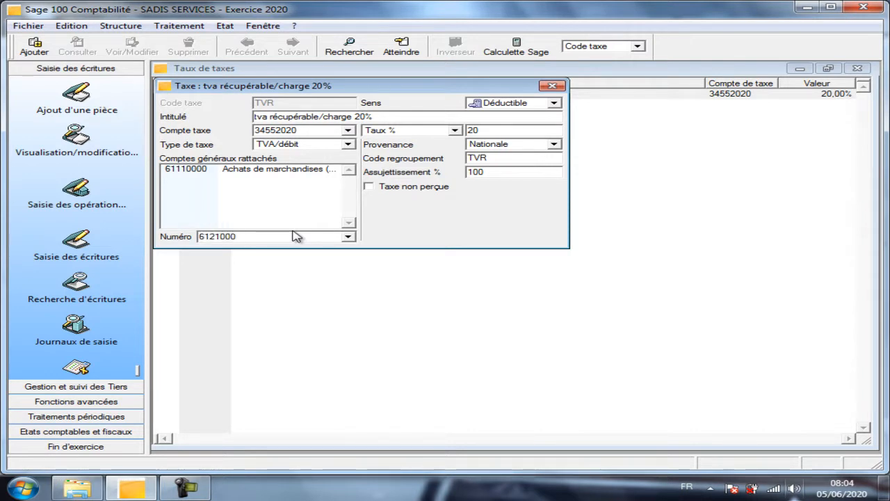
key(Return)
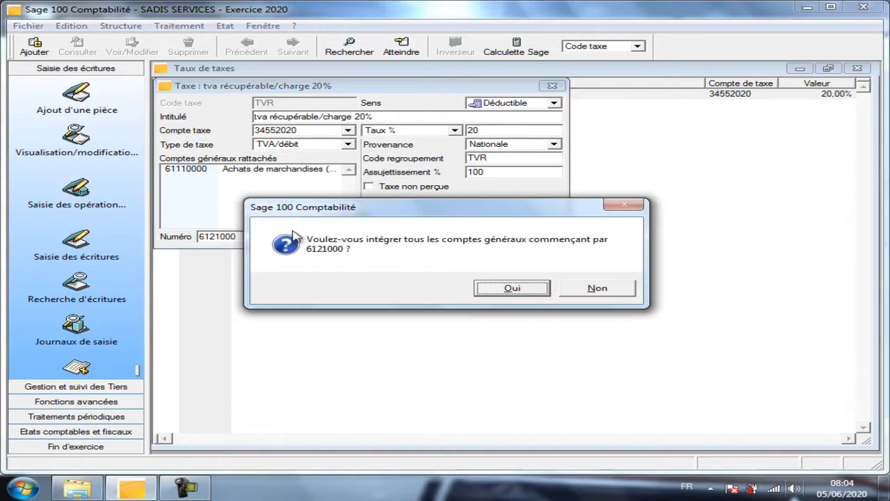
click(606, 289)
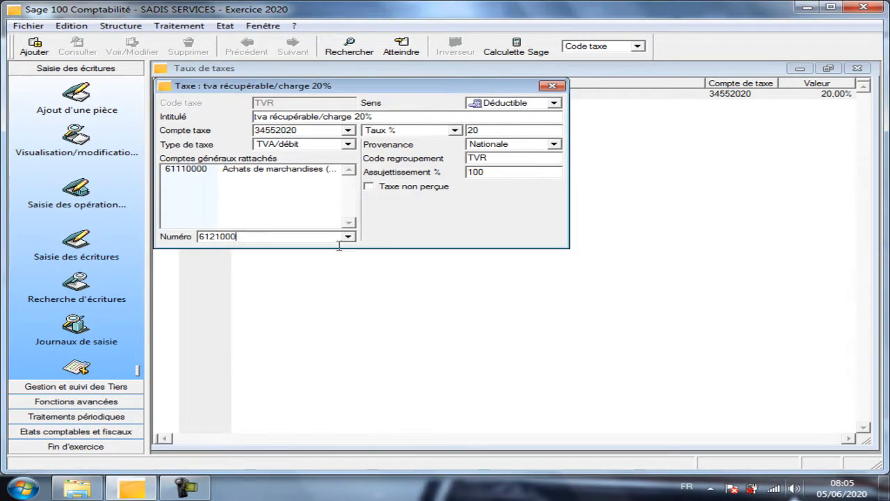
text(0)
key(Return)
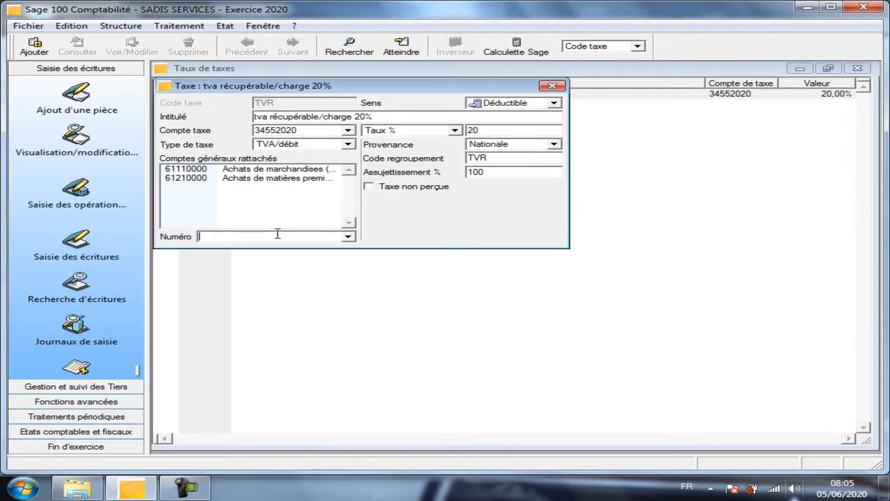
click(552, 85)
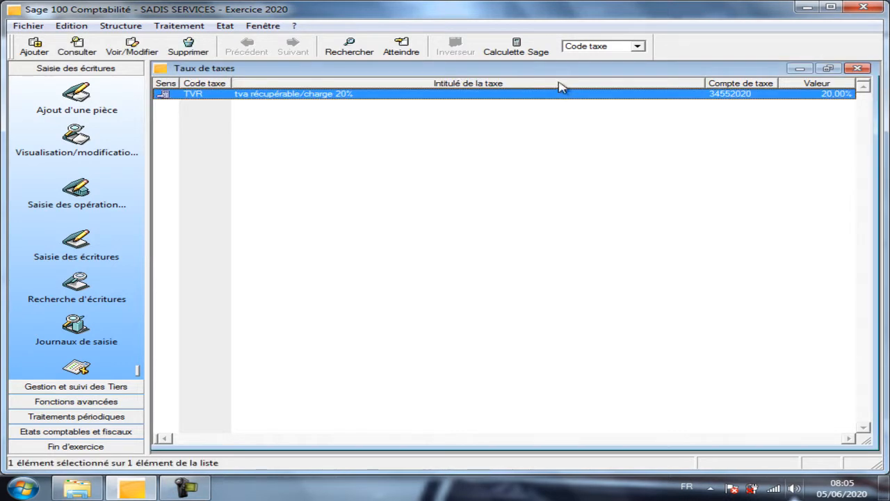
- Add a new tax record with the code TVF and set its direction (Sens) to Collectée
right_click(289, 139)
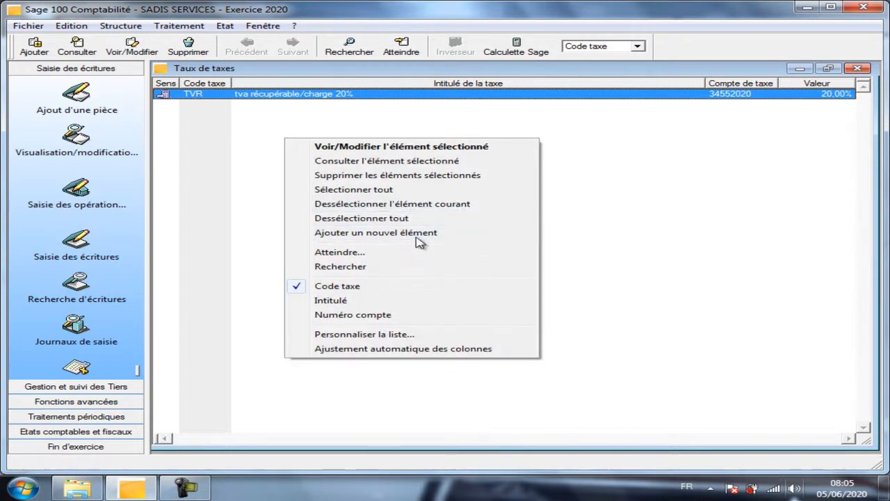
click(420, 234)
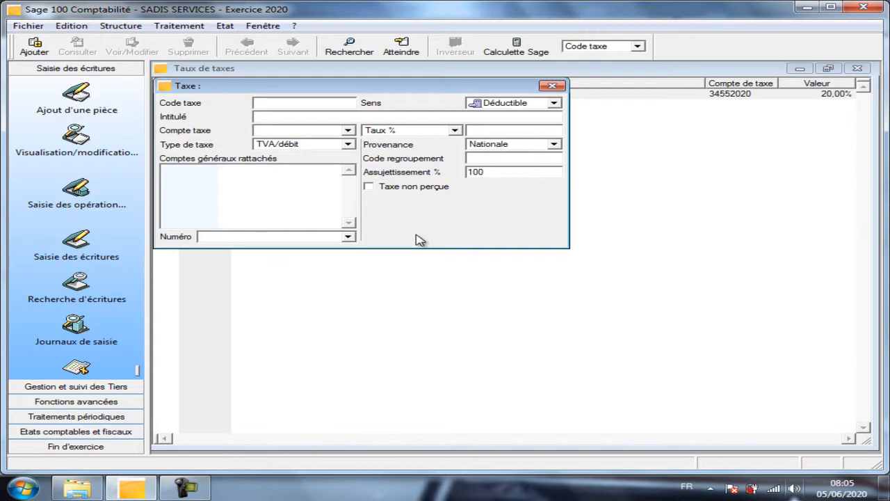
text(TVF)
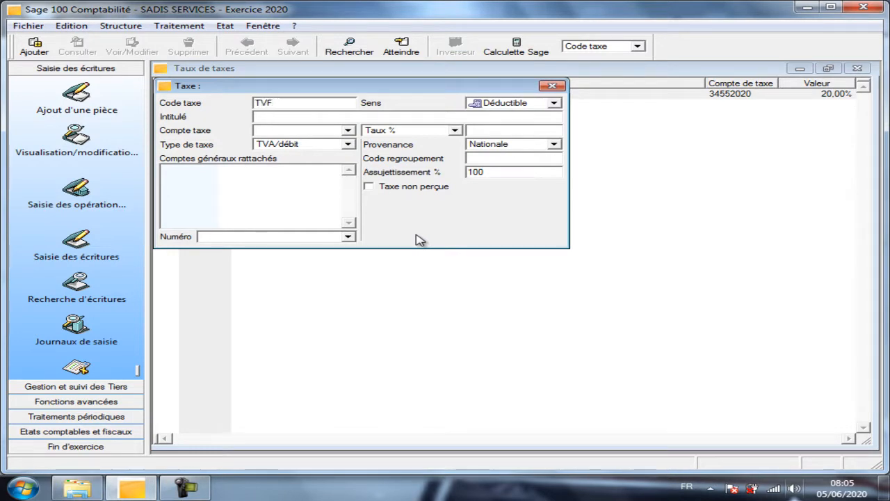
key(Tab)
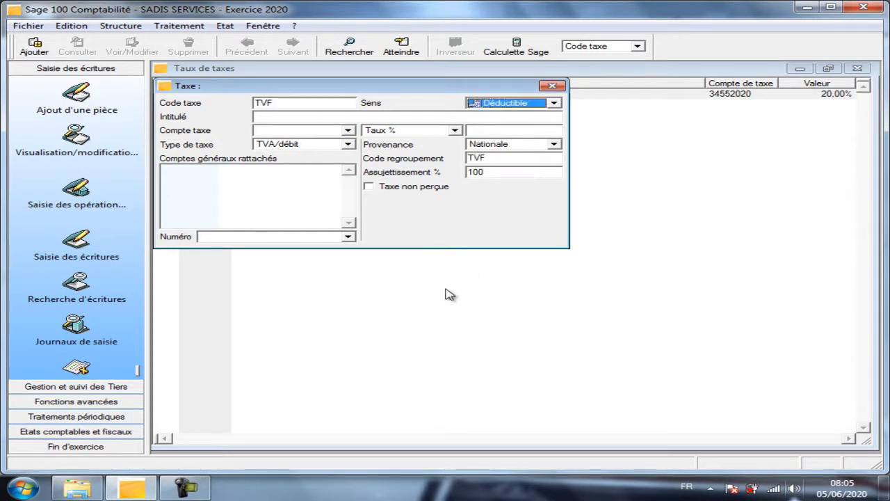
click(555, 103)
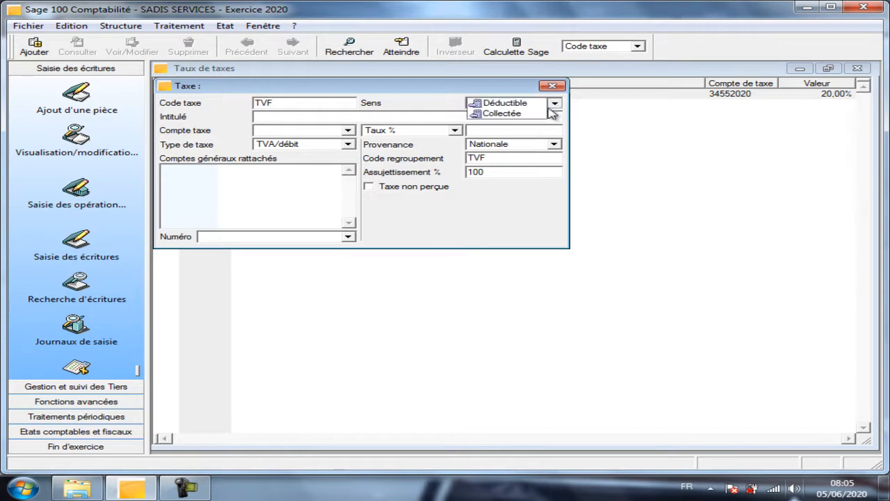
click(523, 113)
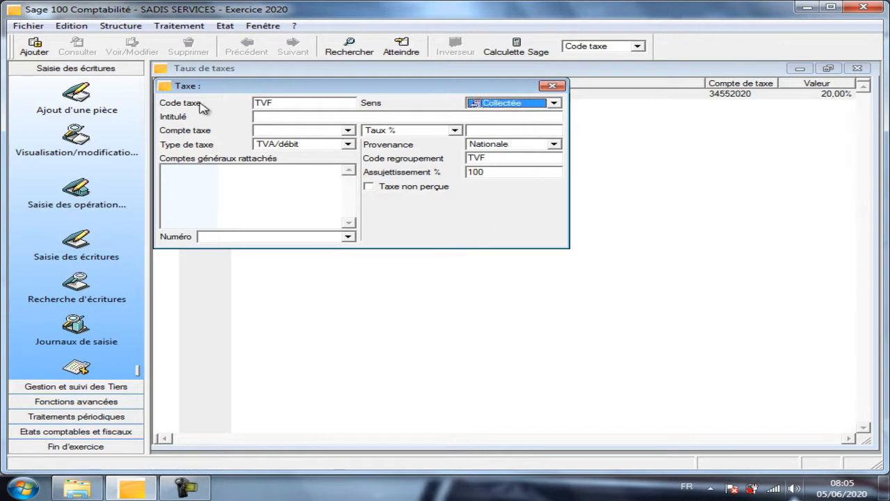
key(Tab)
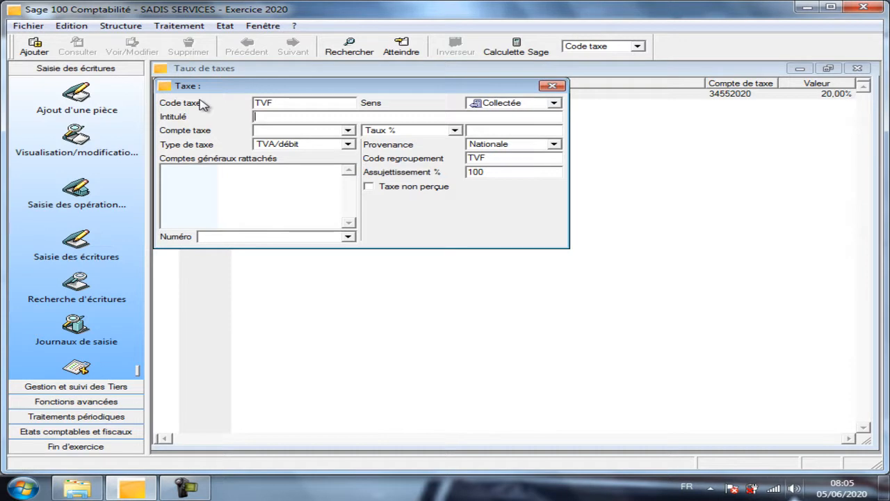
- Title the TVF tax "Tva facturé 20%"
text(T)
text(ve)
key(BackSpace)
key(BackSpace)
text(a facturé )
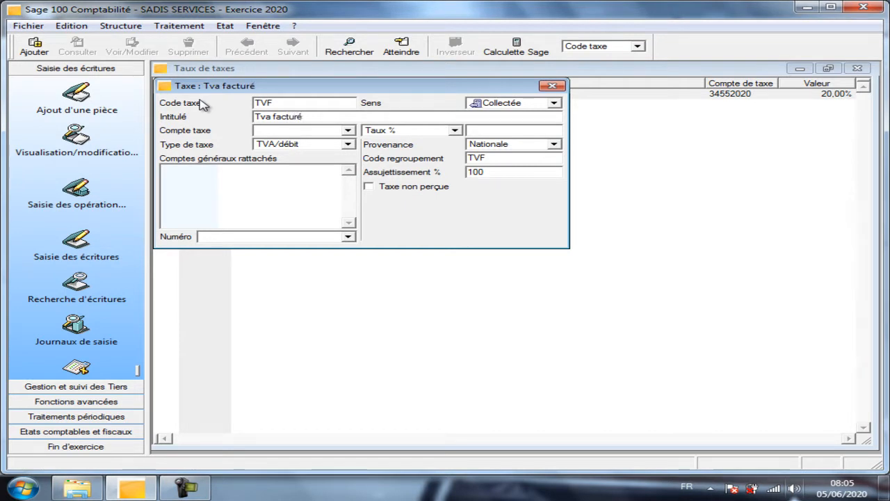
text(20%)
- Set the TVF tax's account to 44550020, its rate to 20% and its type to TVA/encaissement
click(313, 130)
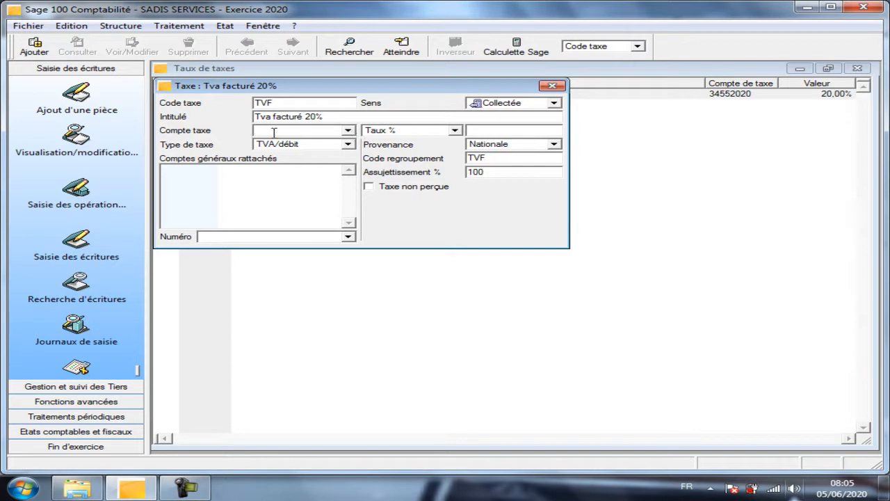
text(44550020)
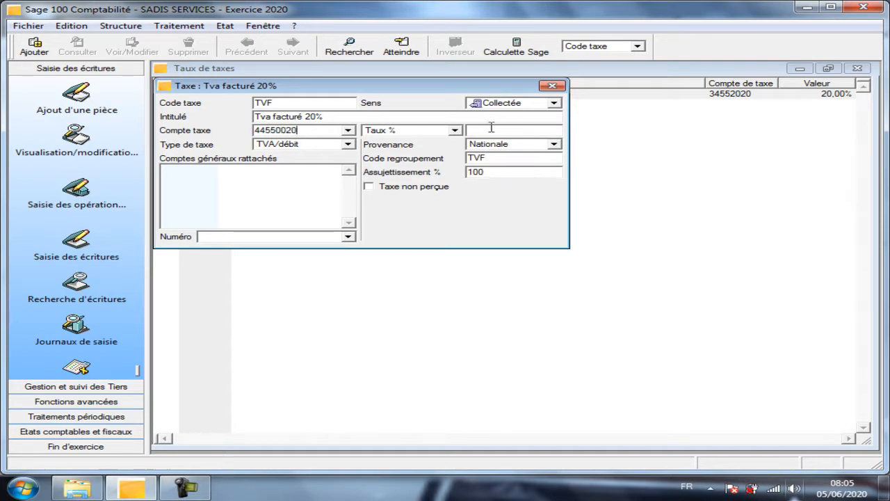
text(20)
click(349, 144)
click(326, 154)
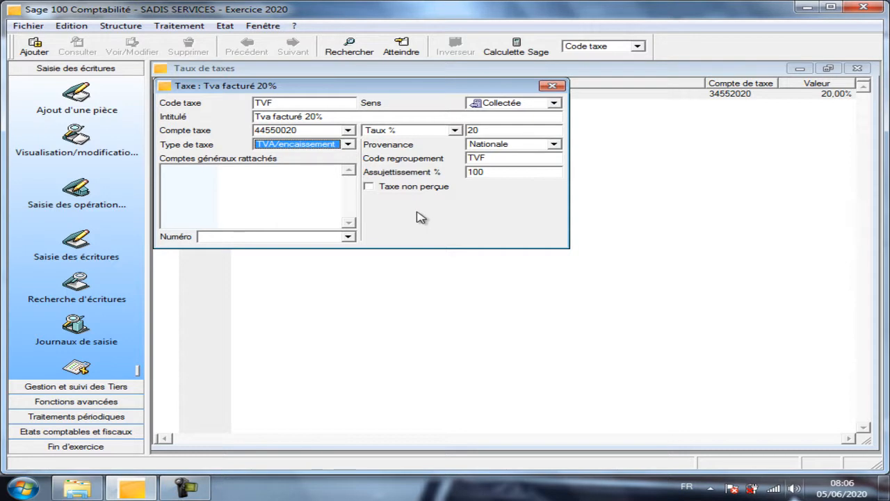
key(Tab)
key(Tab)
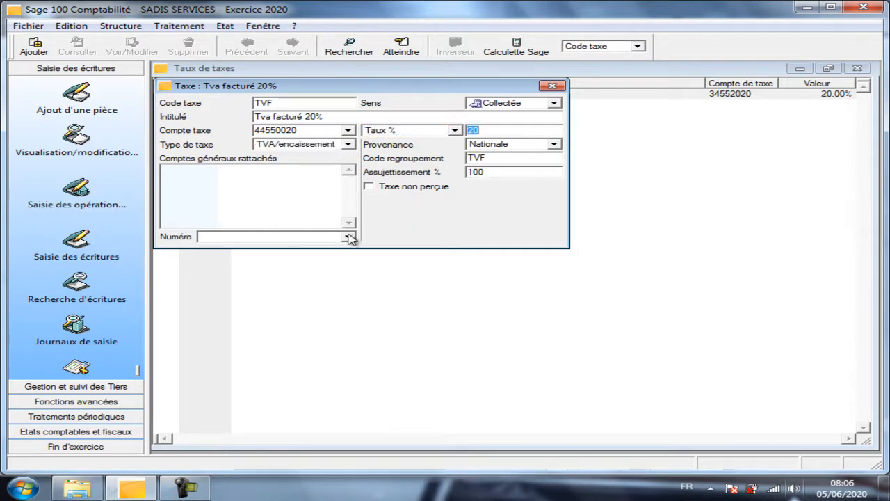
- Attach general account 71110000 to the TVF tax
click(302, 235)
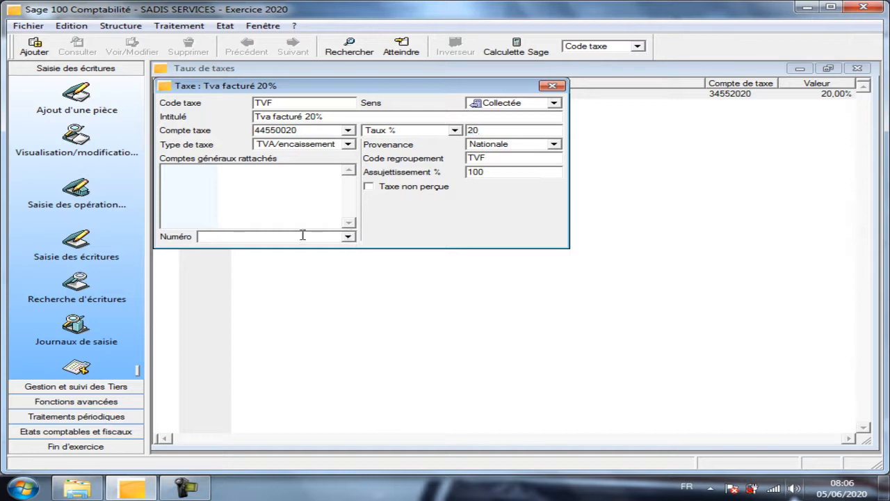
text(71110000)
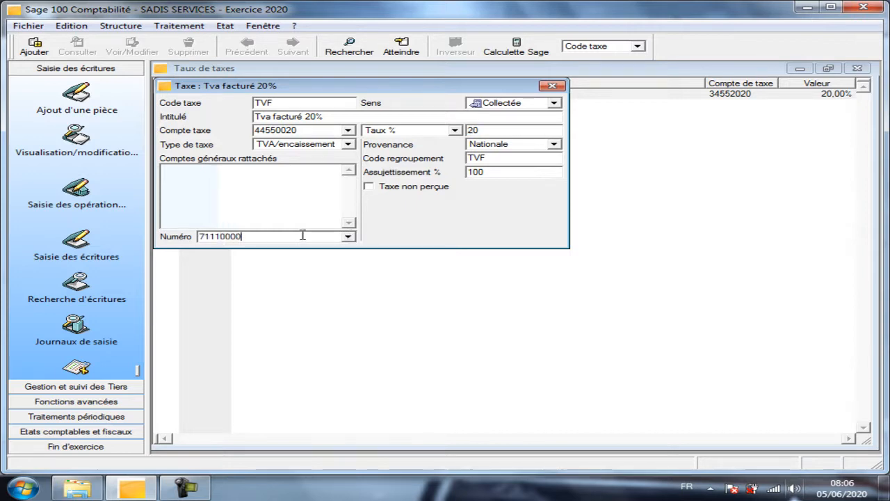
key(Return)
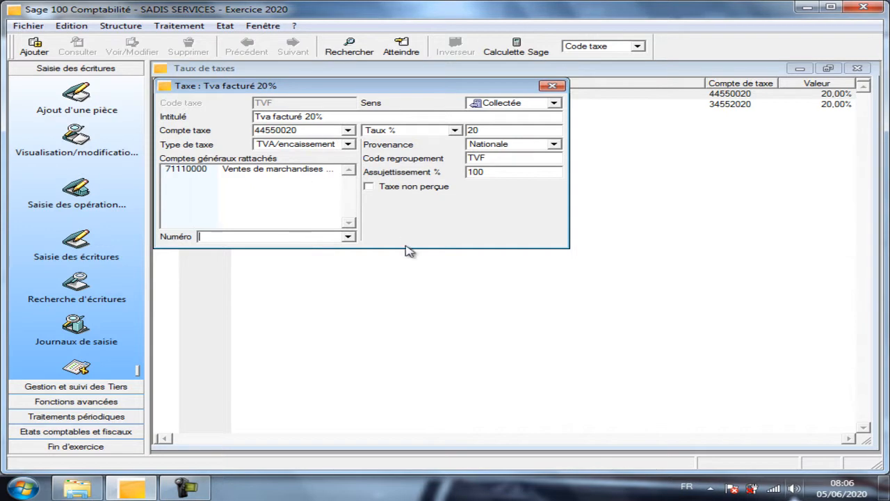
- Attach general account 71211000 to the TVF tax, and close the tax record and the tax rates list
click(348, 237)
click(348, 237)
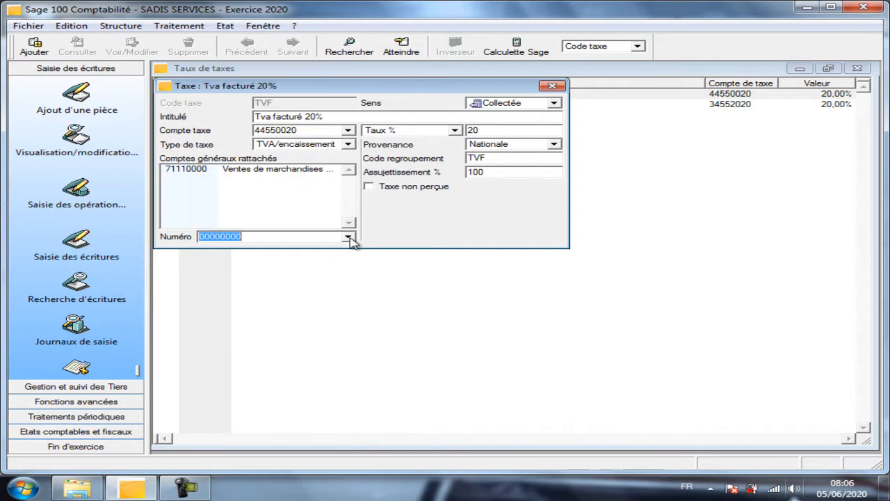
click(348, 237)
click(348, 237)
key(BackSpace)
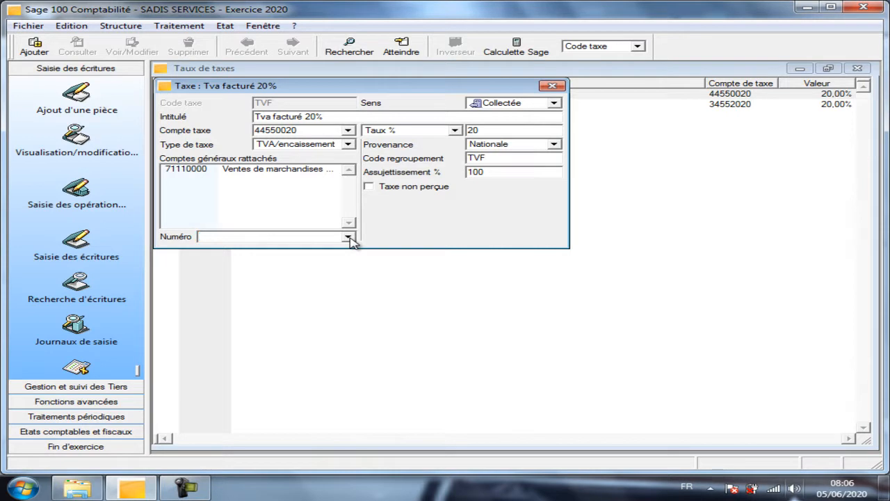
text(7)
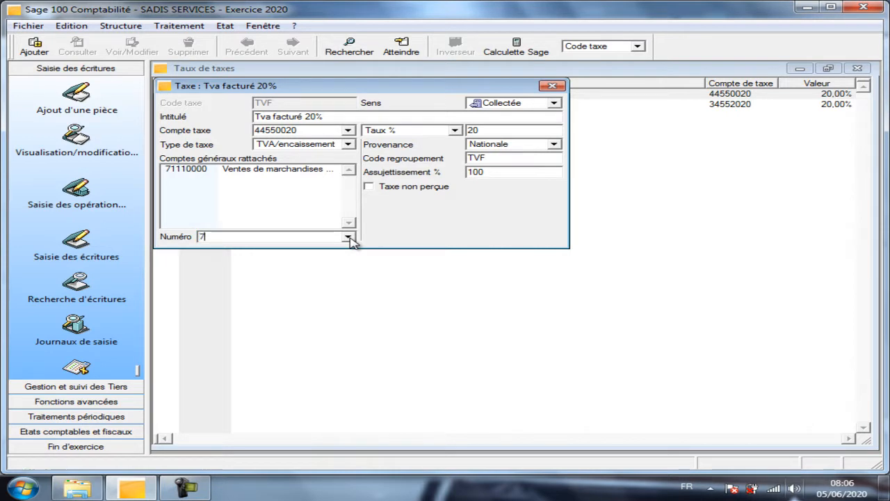
text(1211000)
key(Return)
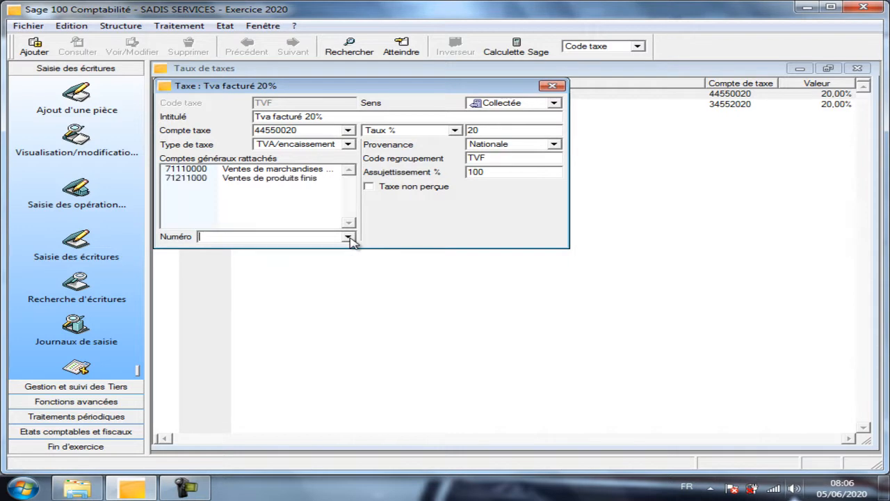
click(554, 86)
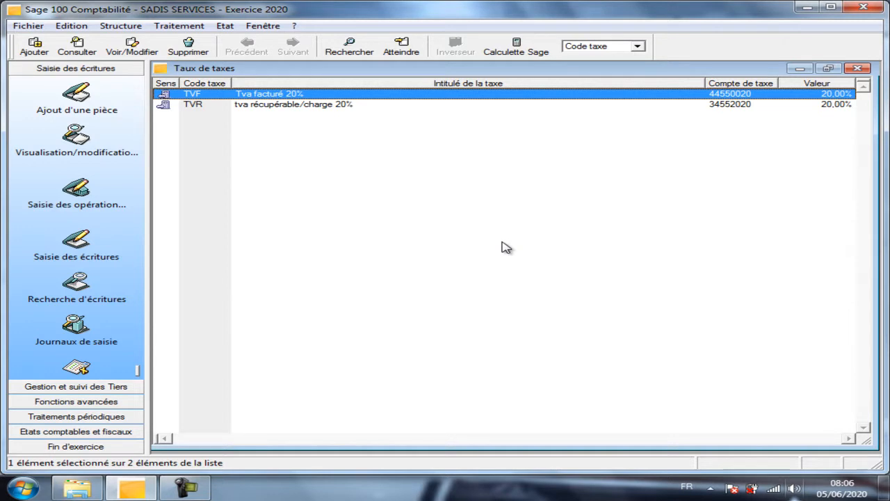
click(860, 70)
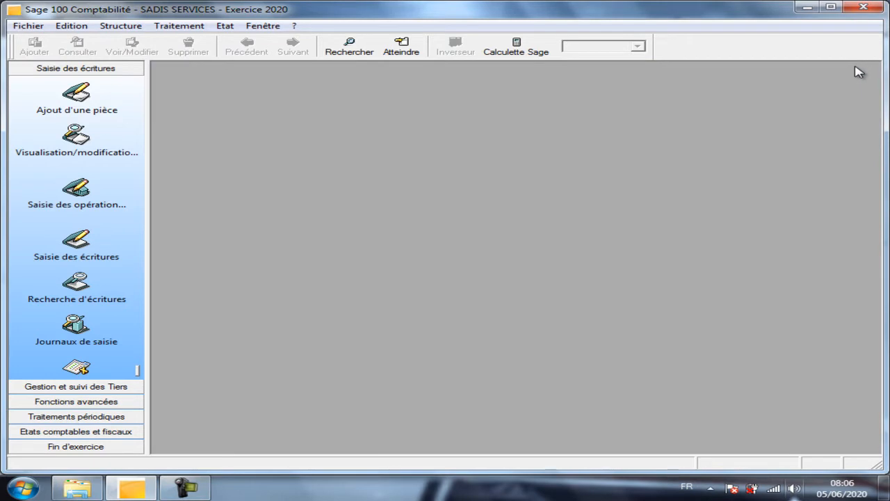